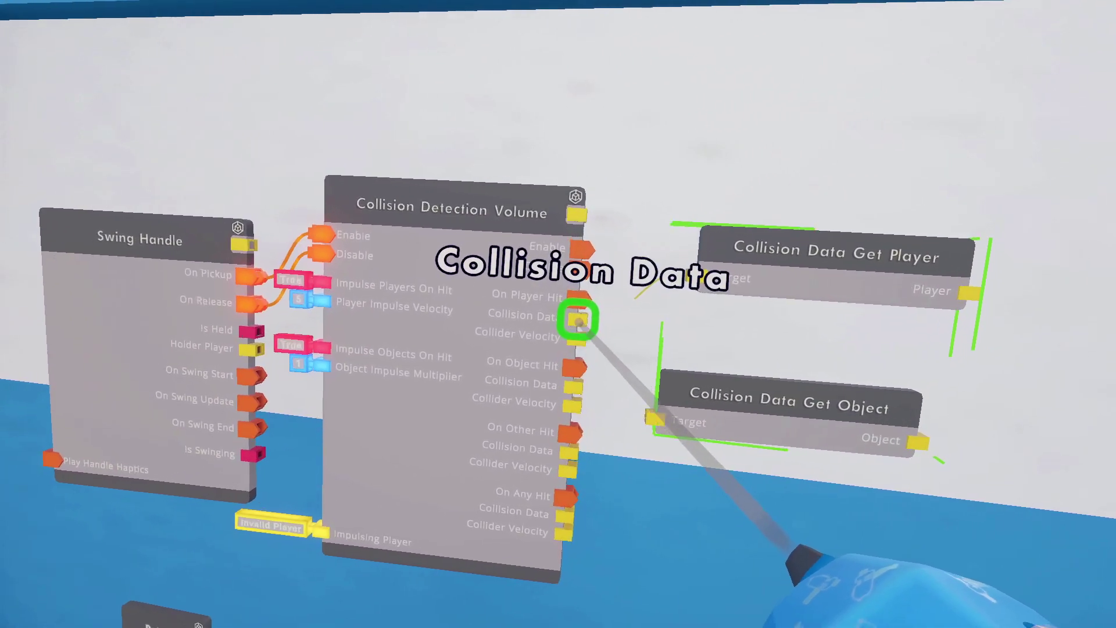
# Wire Player Hit data to Get Player's Target and Object Hit data to Get Object's Target
pyautogui.moveTo(578, 318); pyautogui.dragTo(600, 277)
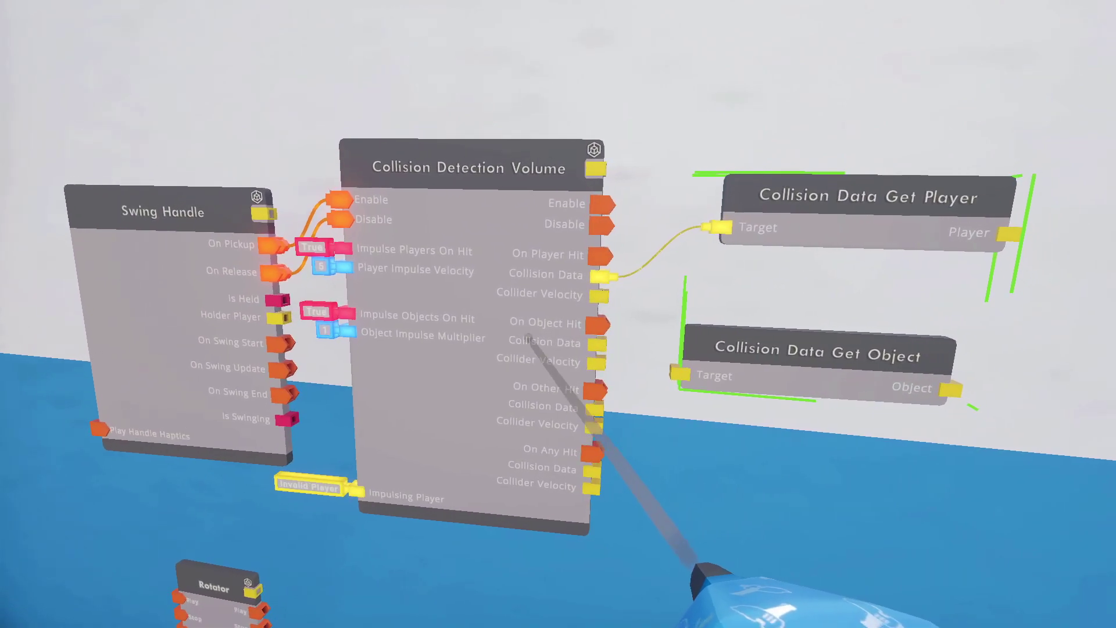
pyautogui.moveTo(589, 342)
pyautogui.mouseDown()
pyautogui.moveTo(648, 387)
pyautogui.moveTo(672, 377)
pyautogui.mouseUp()
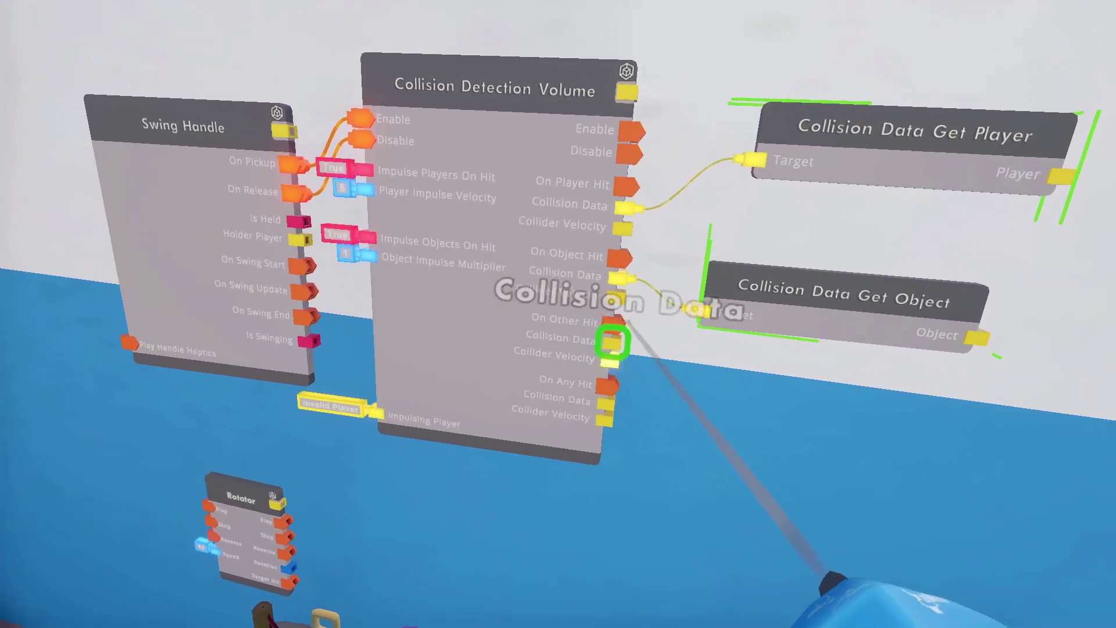
pyautogui.moveTo(698, 347); pyautogui.dragTo(694, 327)
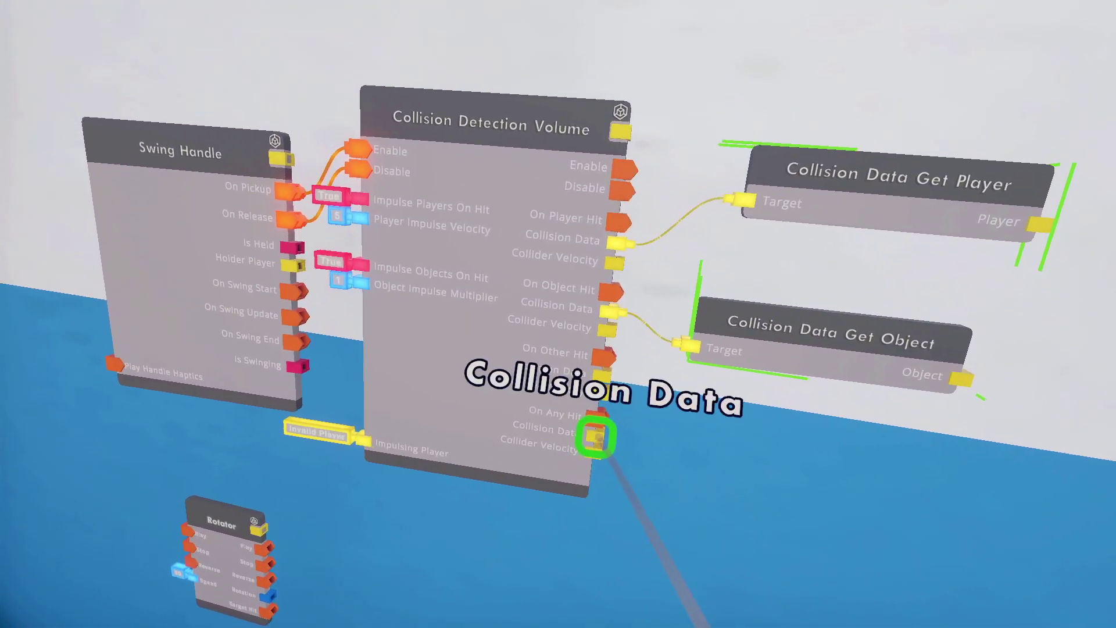